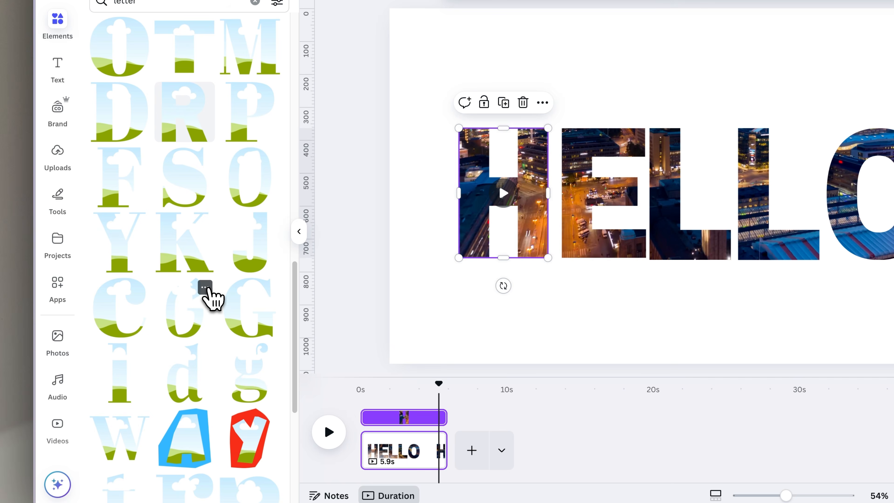
# Examine the details of letter frame elements in the search results
pyautogui.click(205, 287)
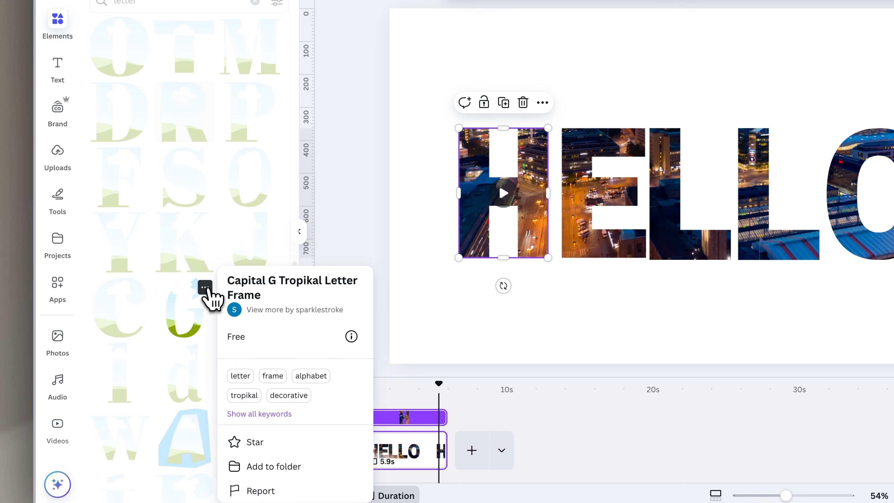
pyautogui.click(218, 245)
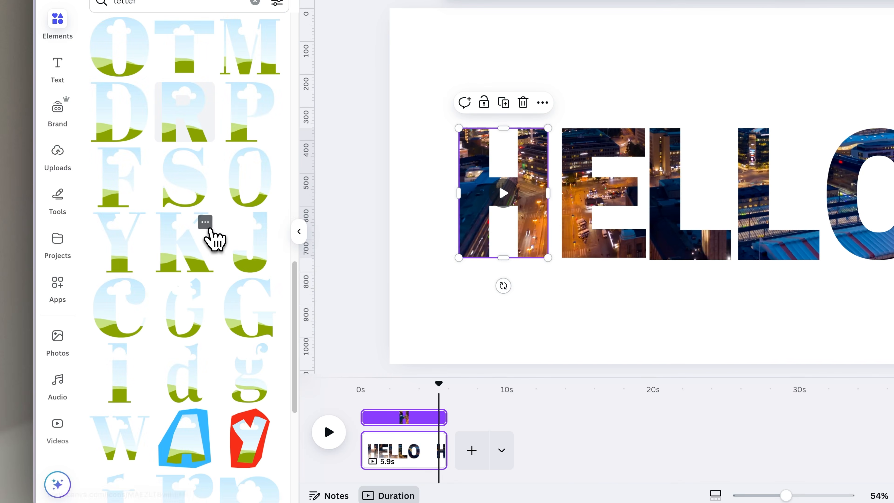
pyautogui.click(205, 223)
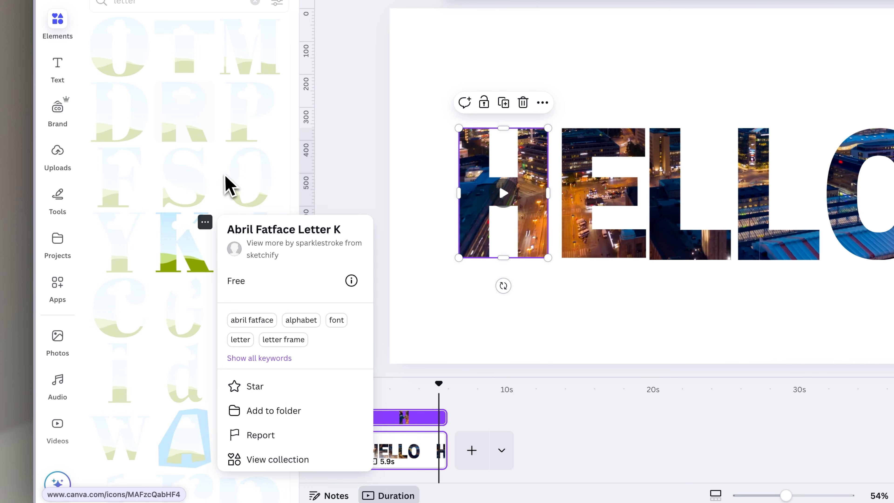
pyautogui.click(230, 187)
pyautogui.click(270, 352)
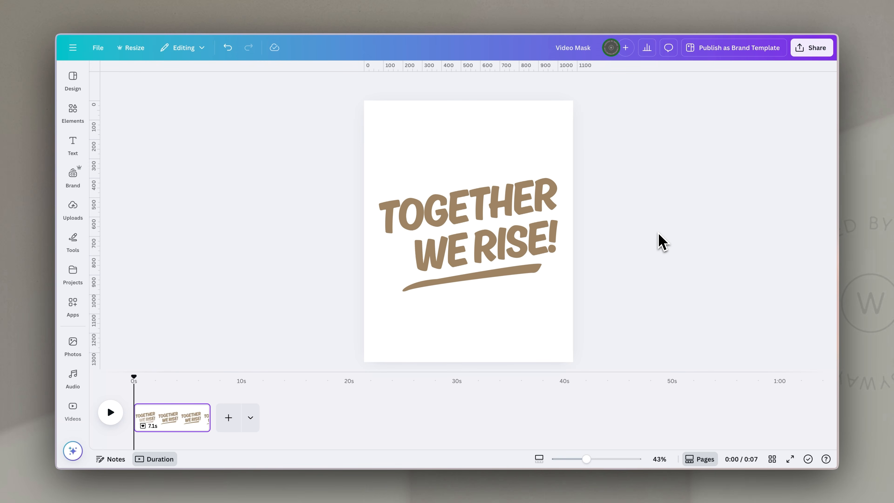
# Select the headline text and the swoosh underline in turn to inspect them
pyautogui.click(528, 212)
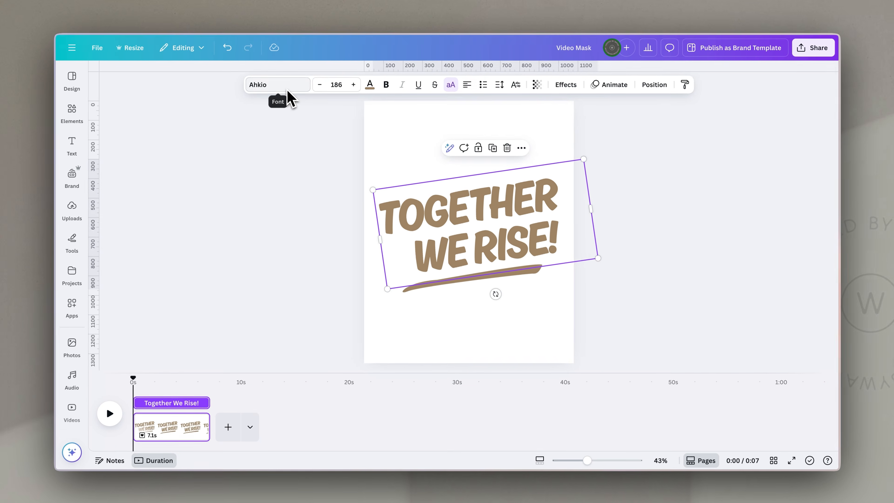
pyautogui.click(486, 415)
pyautogui.click(517, 363)
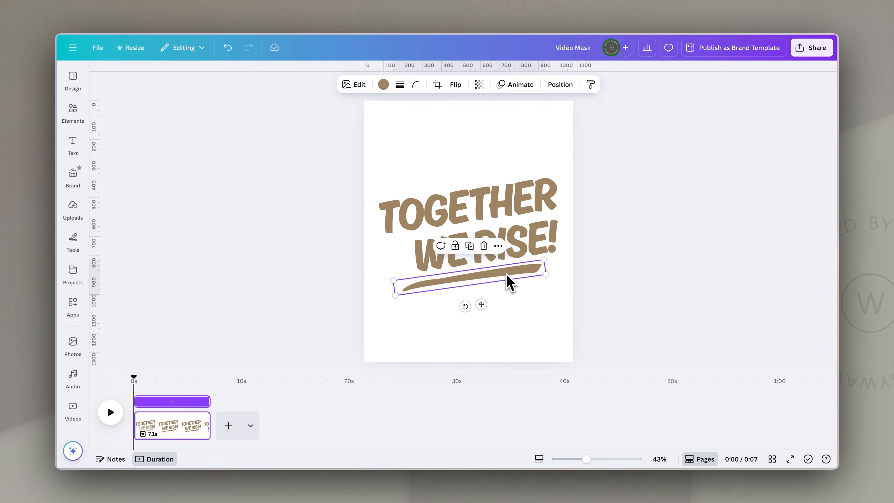
pyautogui.click(645, 245)
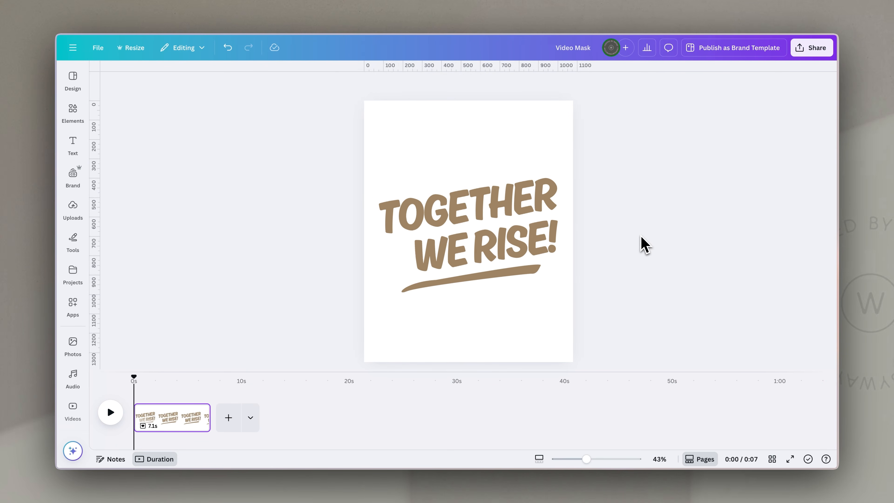
# Add a dark rectangle, enlarge it over the headline, and move its layer behind the text and swoosh
pyautogui.press('r')
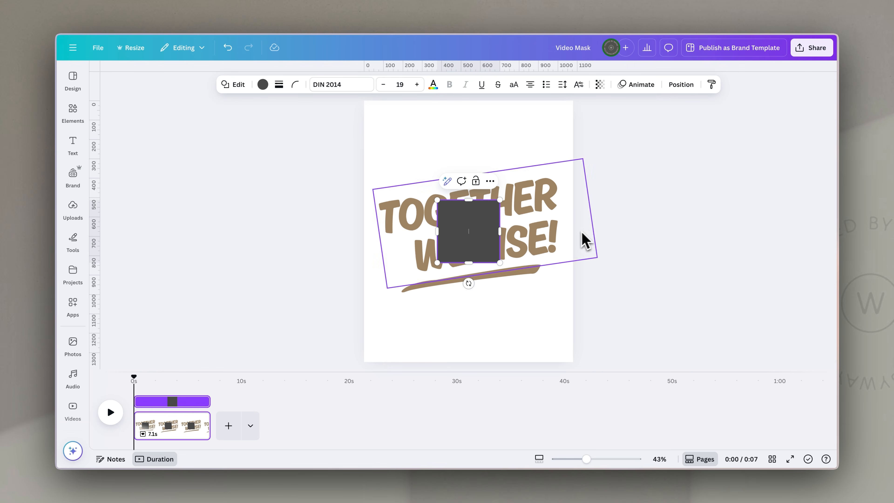
pyautogui.click(648, 207)
pyautogui.moveTo(474, 221); pyautogui.dragTo(413, 199)
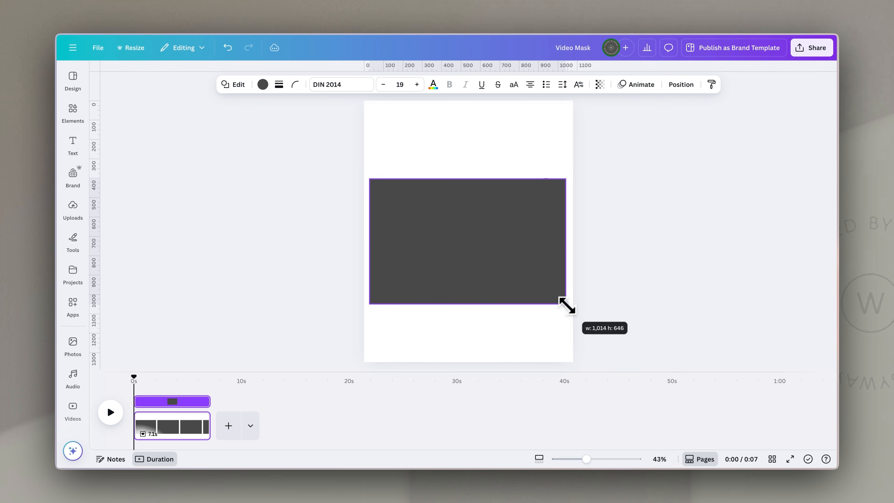
pyautogui.moveTo(566, 305); pyautogui.dragTo(551, 294)
pyautogui.click(683, 86)
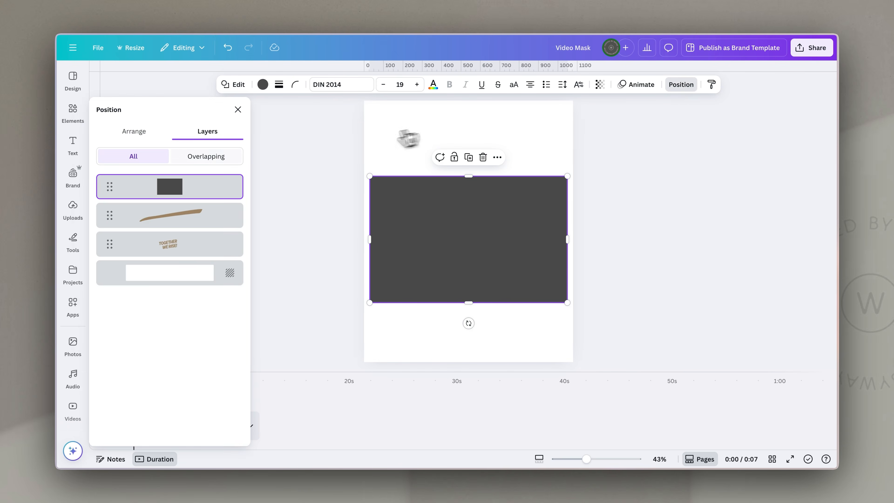
pyautogui.moveTo(211, 188)
pyautogui.mouseDown()
pyautogui.moveTo(200, 259)
pyautogui.moveTo(201, 249)
pyautogui.mouseUp()
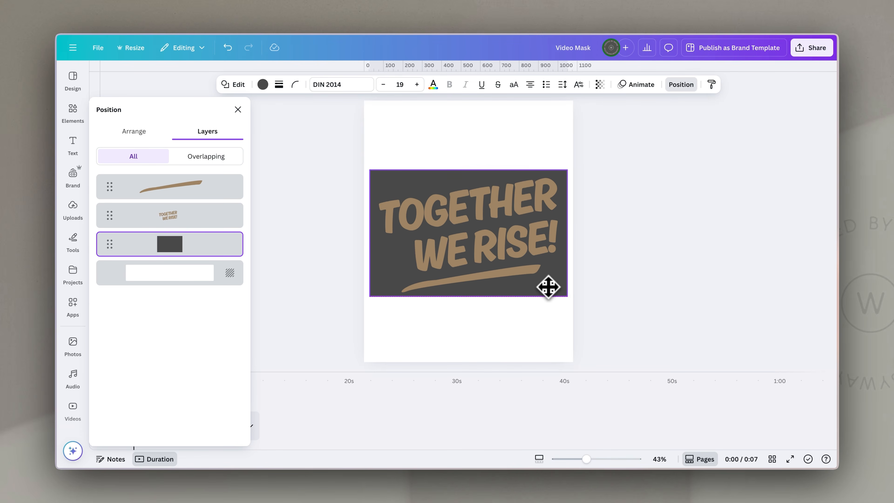
# Recolour the headline text and the swoosh underline to white
pyautogui.click(535, 205)
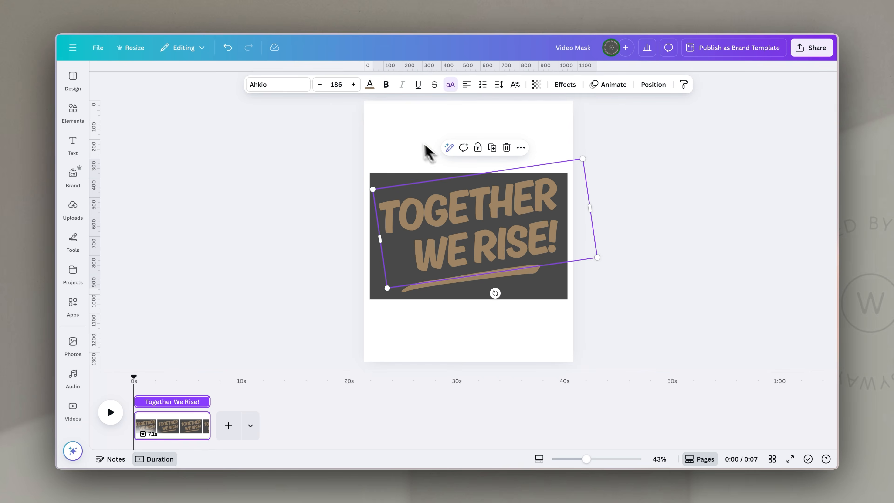
pyautogui.click(371, 87)
pyautogui.click(203, 239)
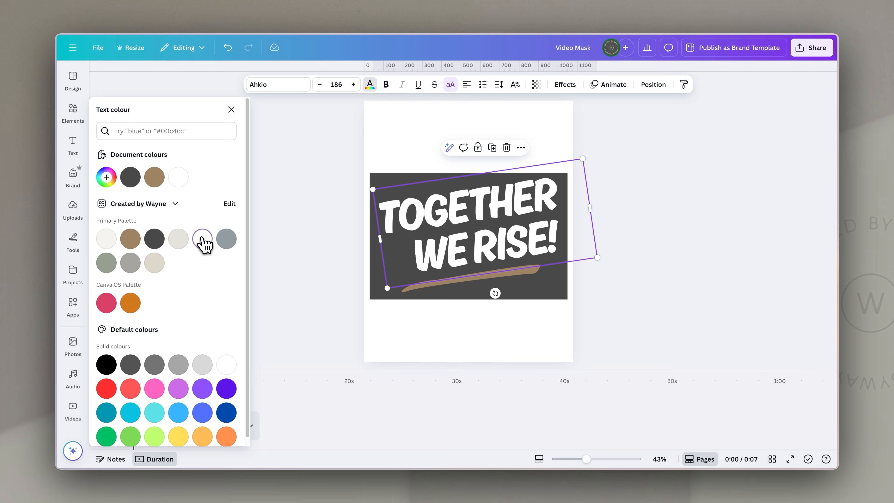
pyautogui.click(450, 279)
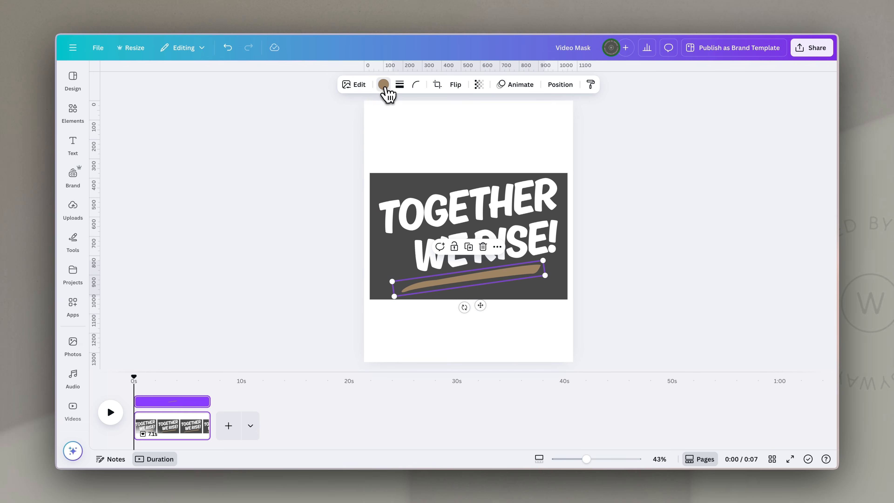
pyautogui.click(383, 85)
pyautogui.click(653, 193)
pyautogui.click(654, 160)
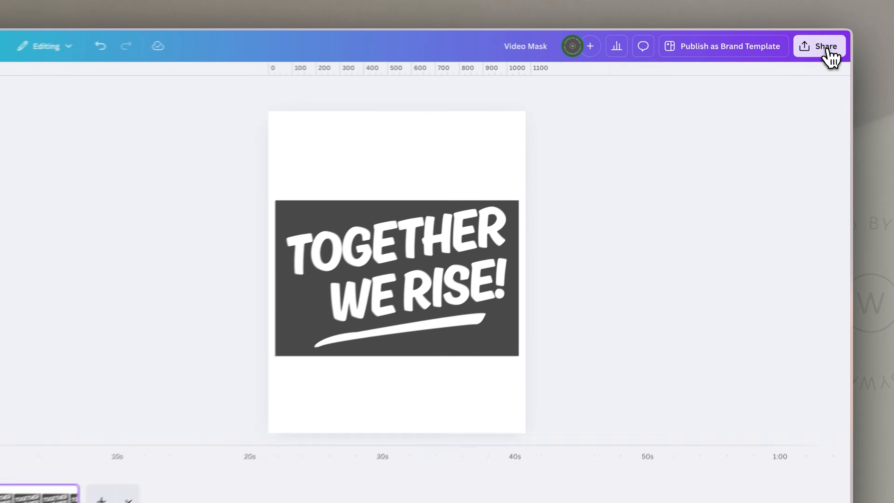
# Download the design as a JPG at quality 100
pyautogui.click(827, 49)
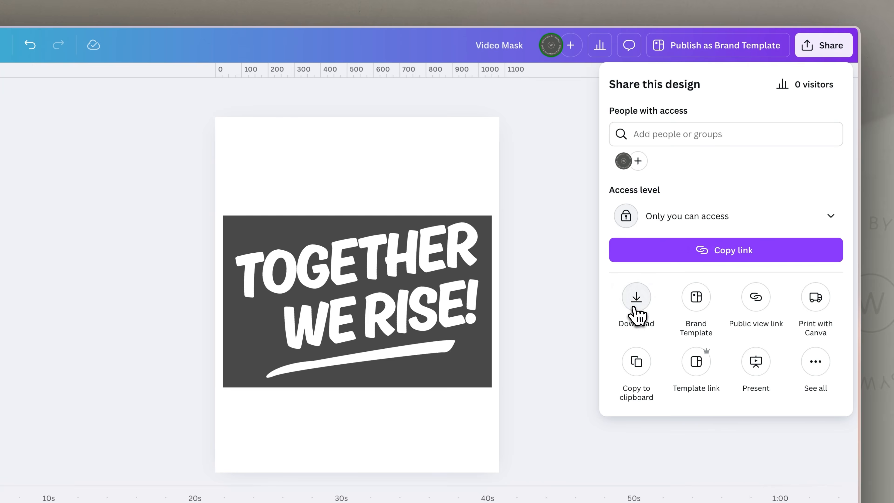
pyautogui.click(636, 300)
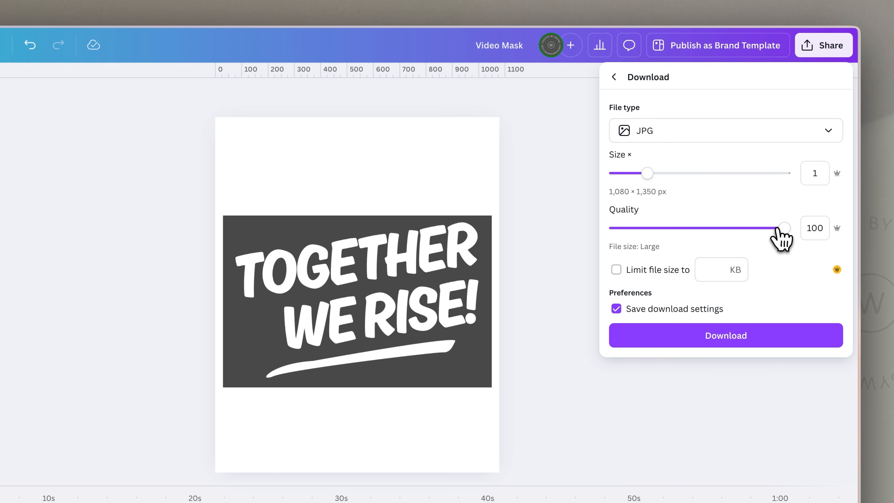
pyautogui.click(761, 339)
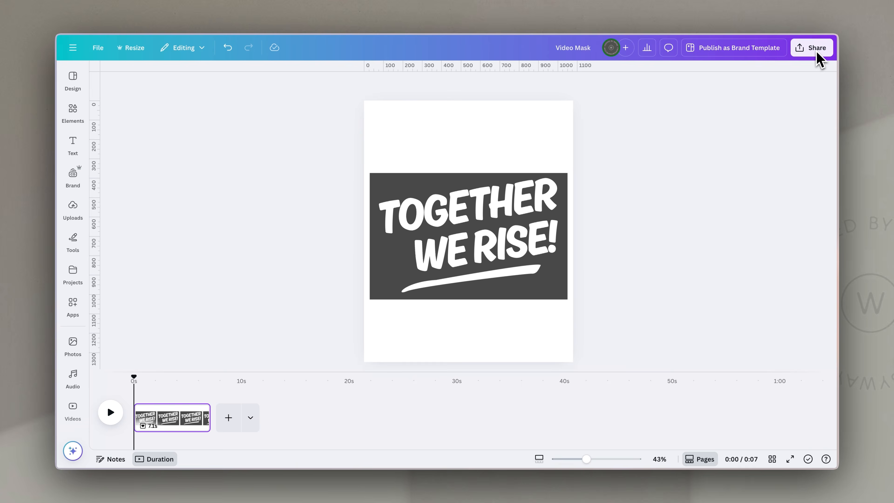
# Copy the design to the clipboard from the share options
pyautogui.click(815, 47)
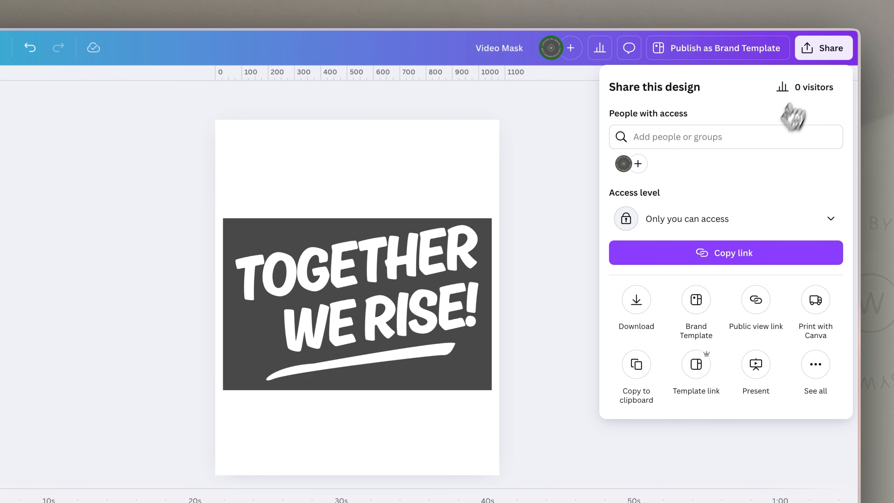
pyautogui.click(637, 339)
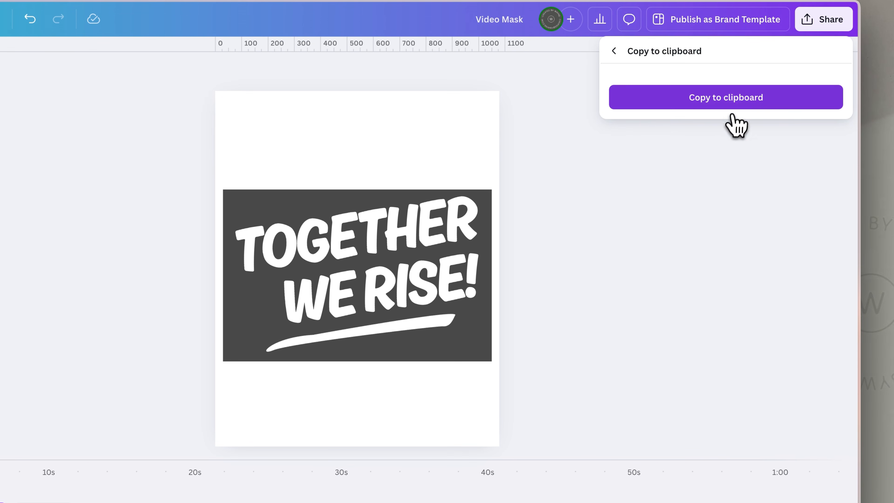
pyautogui.click(740, 102)
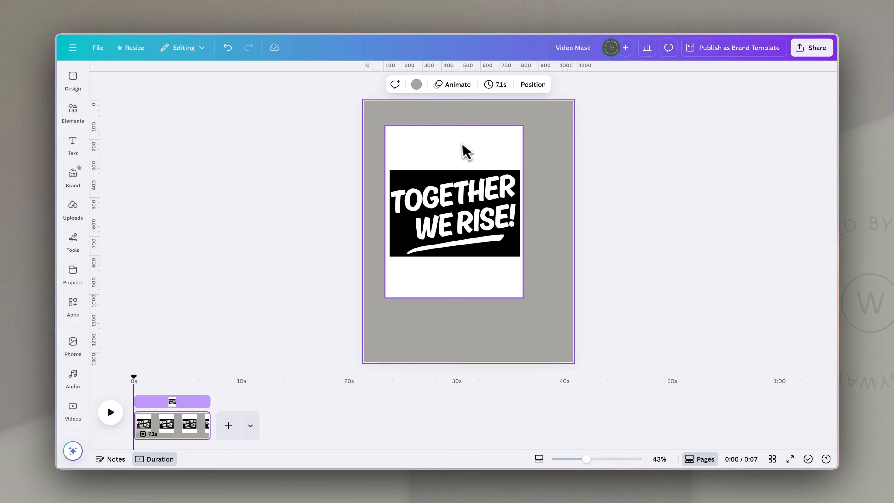
# Paste the copied image onto the page and enlarge it to fill the page
pyautogui.click(463, 156)
pyautogui.moveTo(463, 155); pyautogui.dragTo(447, 137)
pyautogui.moveTo(503, 271); pyautogui.dragTo(576, 363)
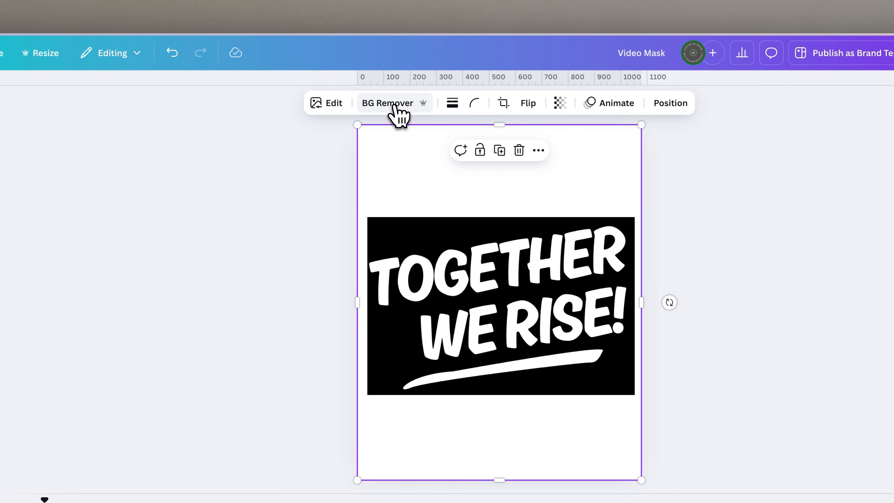
# Remove the pasted image's background with BG Remover
pyautogui.click(394, 106)
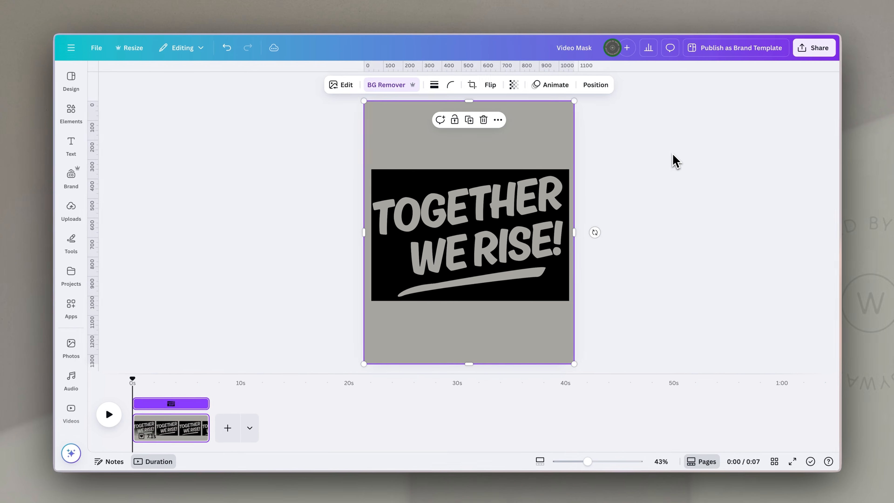
pyautogui.click(756, 218)
pyautogui.moveTo(477, 217)
pyautogui.mouseDown()
pyautogui.moveTo(509, 204)
pyautogui.moveTo(487, 202)
pyautogui.moveTo(509, 202)
pyautogui.moveTo(487, 212)
pyautogui.mouseUp()
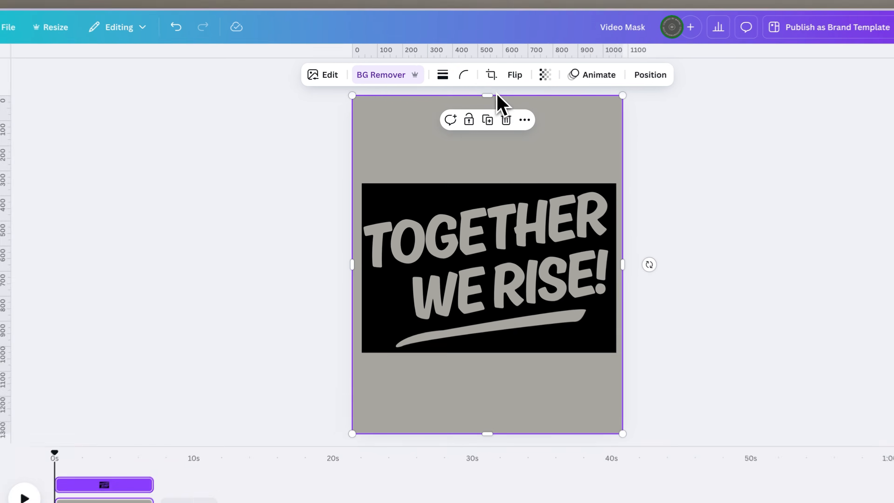
# Crop the image's top, left and bottom edges down to the black headline rectangle
pyautogui.moveTo(497, 94); pyautogui.dragTo(496, 130)
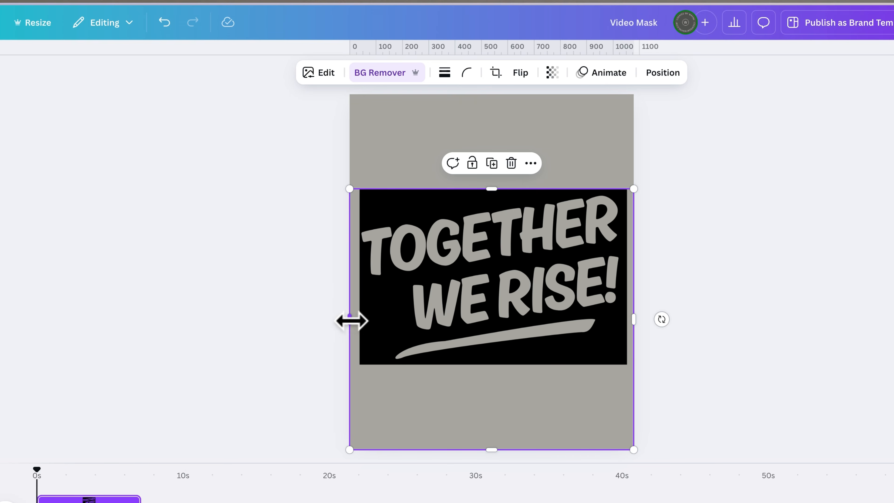
pyautogui.moveTo(349, 321); pyautogui.dragTo(361, 322)
pyautogui.moveTo(498, 449); pyautogui.dragTo(503, 361)
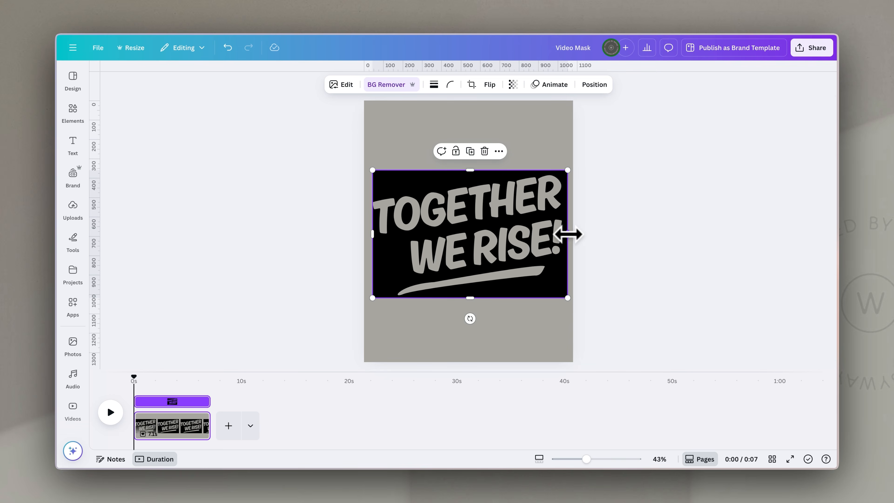
# Add a landscape frame element and stretch it to cover the headline image
pyautogui.click(73, 110)
pyautogui.click(112, 151)
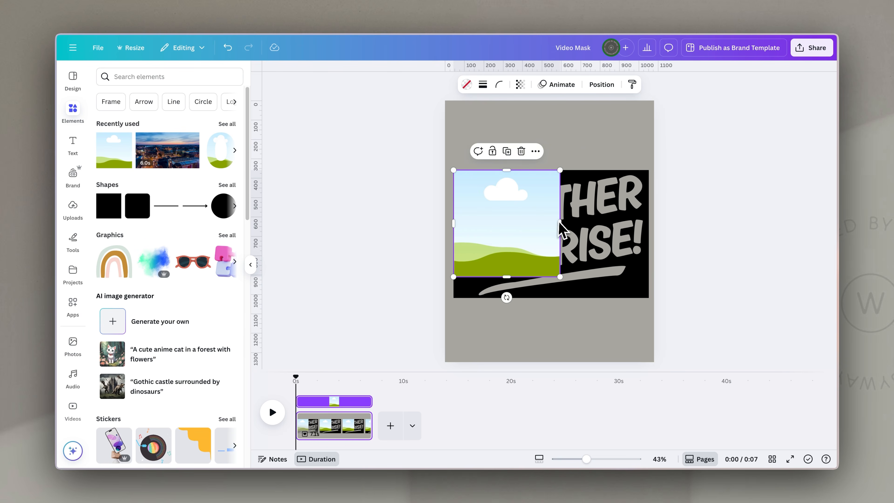
pyautogui.moveTo(560, 223); pyautogui.dragTo(628, 222)
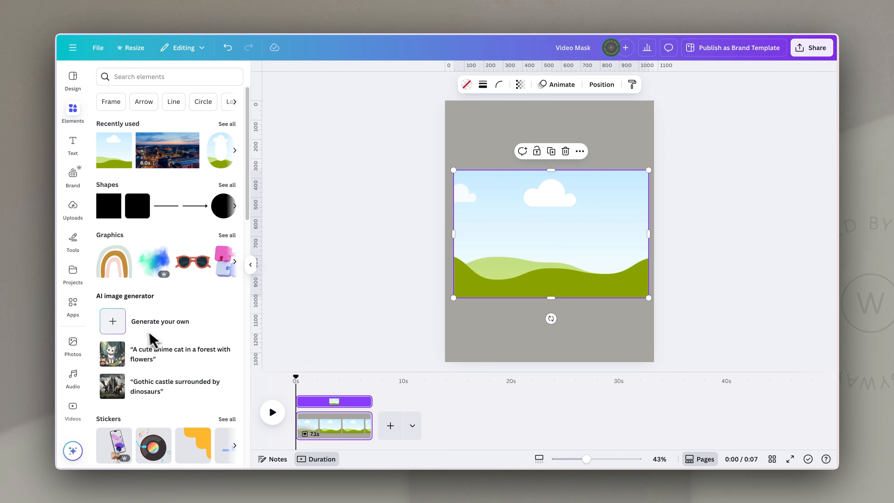
# Place the pink-haired woman video from uploaded videos into the frame
pyautogui.click(73, 208)
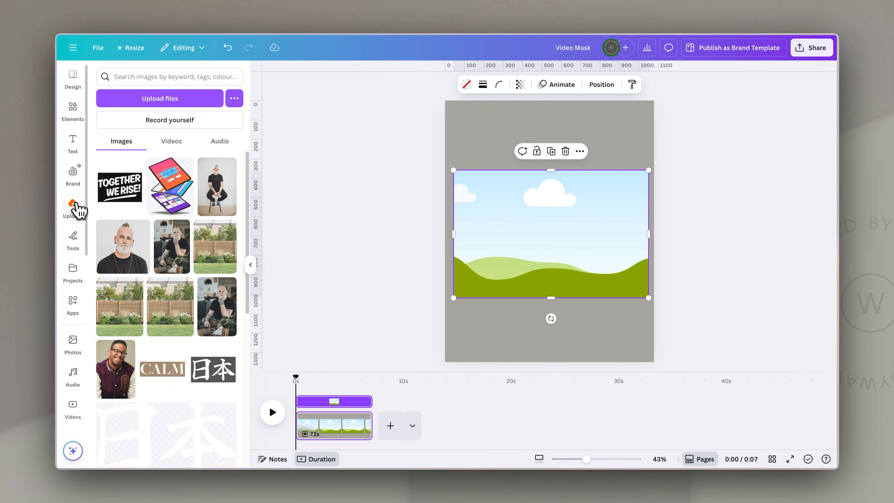
pyautogui.click(171, 141)
pyautogui.moveTo(159, 190); pyautogui.dragTo(493, 243)
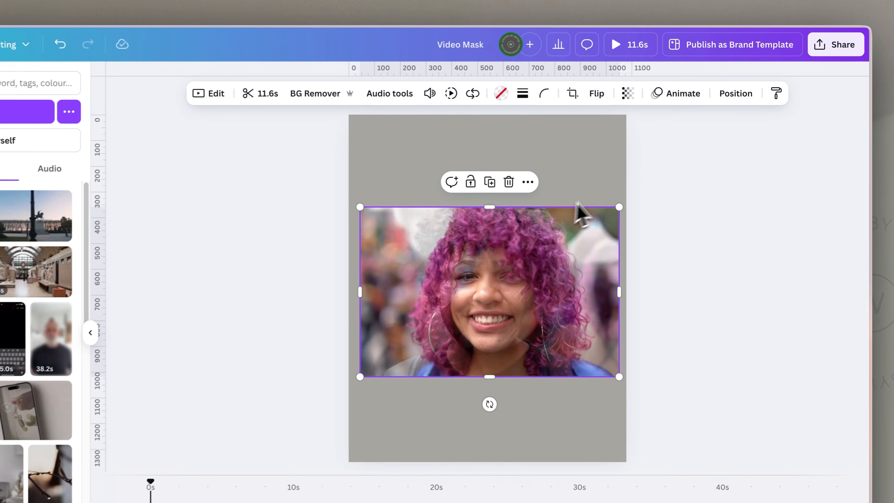
# Reorder the layers so the headline image sits above the video
pyautogui.click(740, 90)
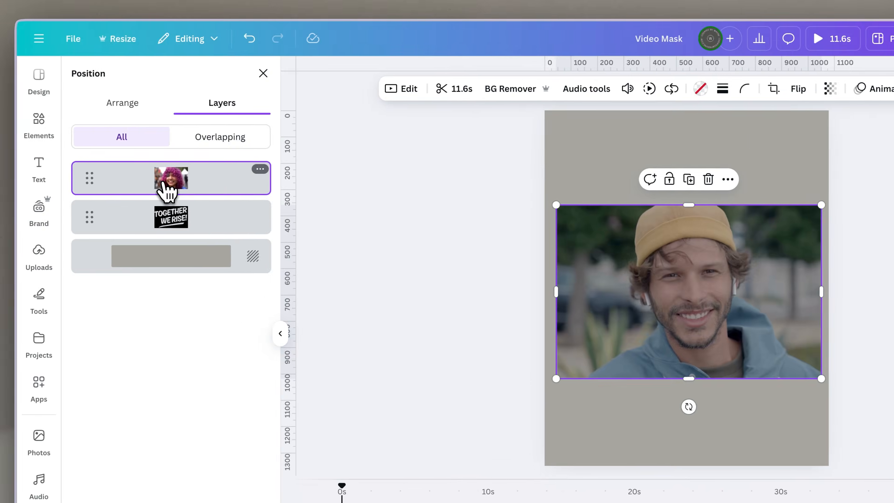
pyautogui.moveTo(167, 190); pyautogui.dragTo(164, 238)
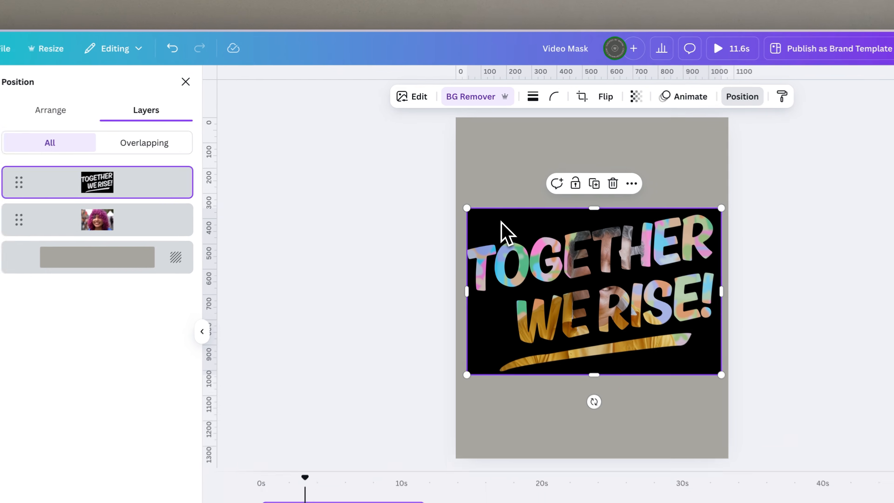
# Apply the Violet duotone effect to the headline image
pyautogui.click(409, 102)
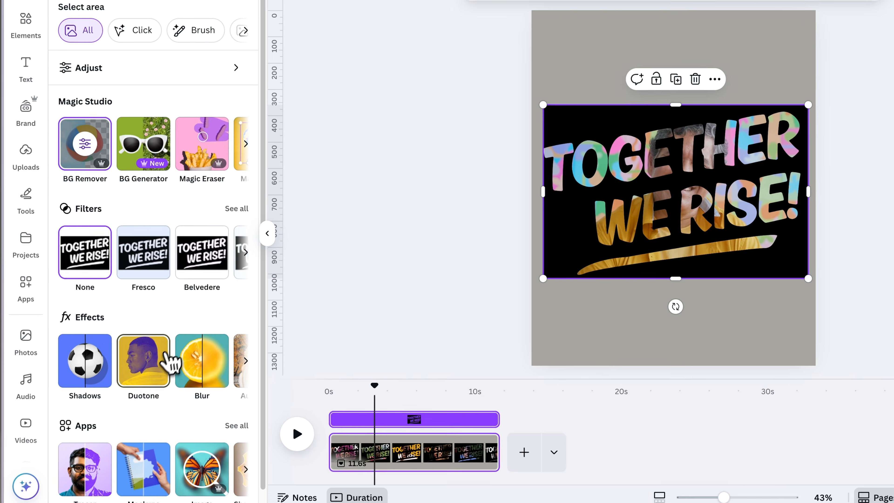
pyautogui.click(84, 469)
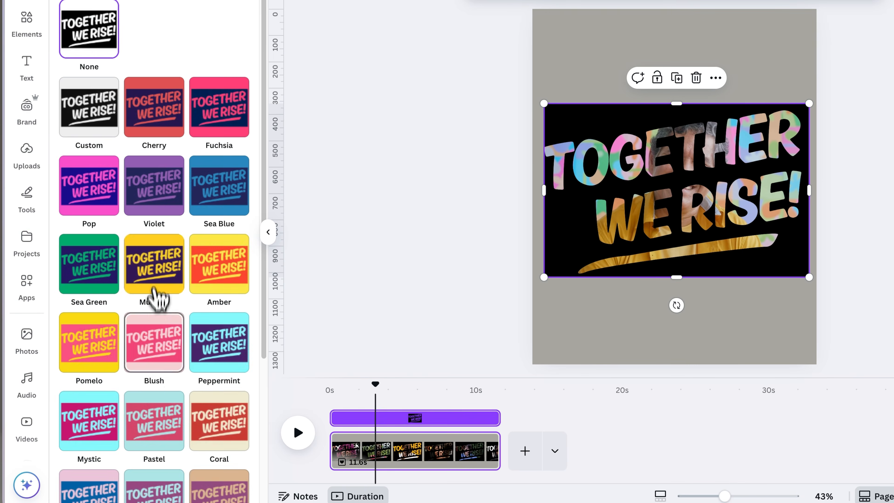
pyautogui.click(162, 199)
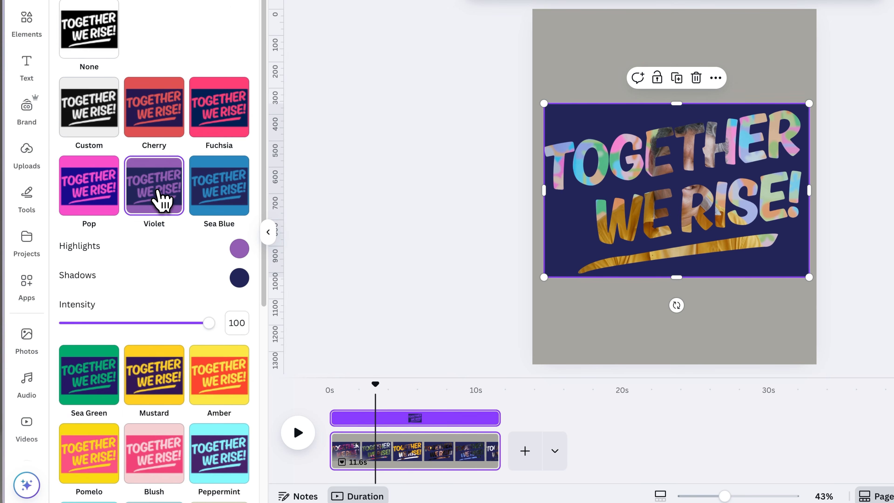
# Set the duotone highlight and shadow colours to the page's grey using the eyedropper
pyautogui.click(239, 249)
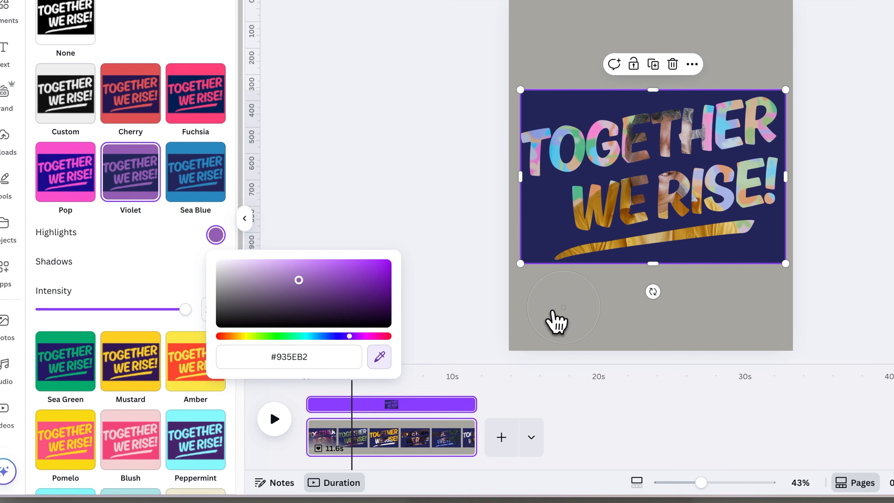
pyautogui.click(580, 324)
pyautogui.click(188, 278)
pyautogui.click(264, 282)
pyautogui.click(350, 388)
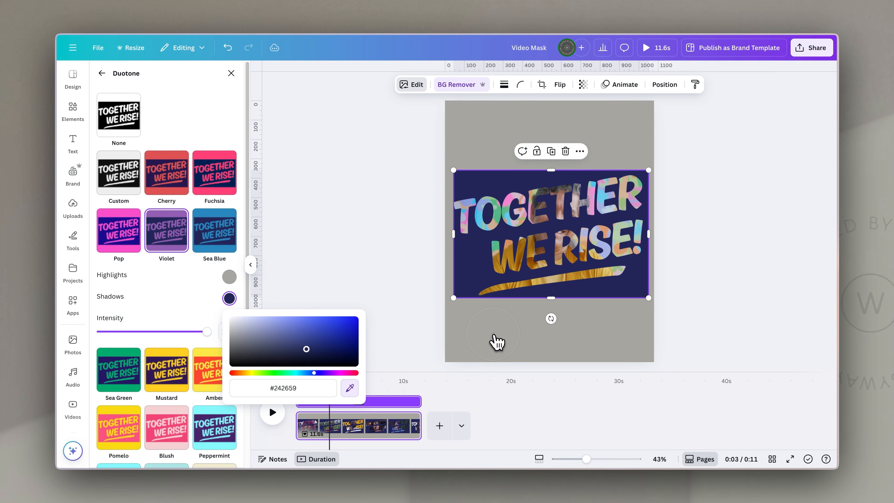
pyautogui.click(494, 336)
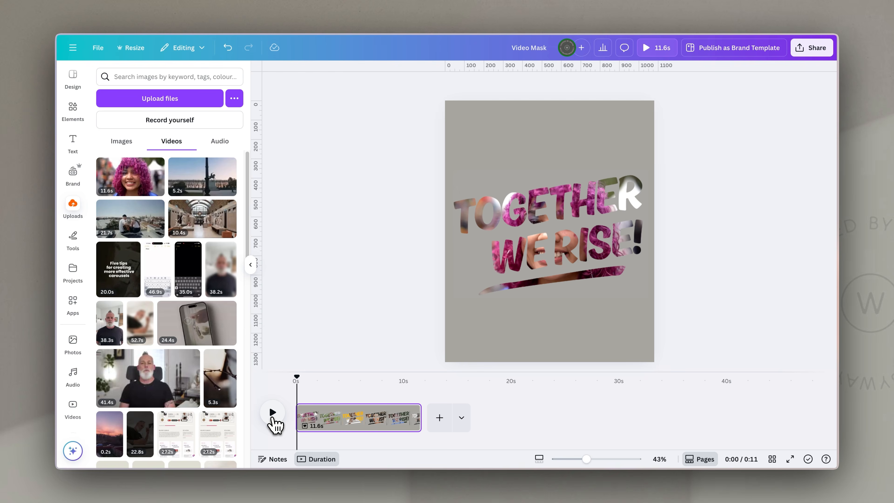
# Play the design to preview the video mask
pyautogui.click(273, 413)
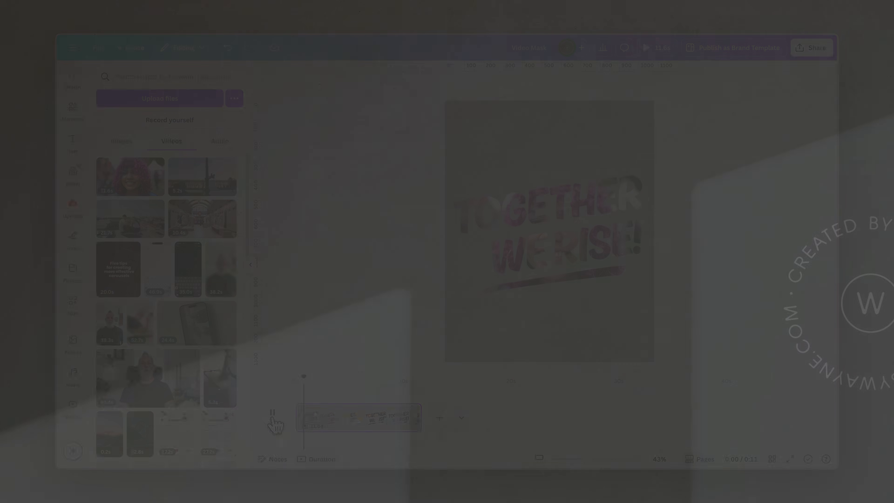